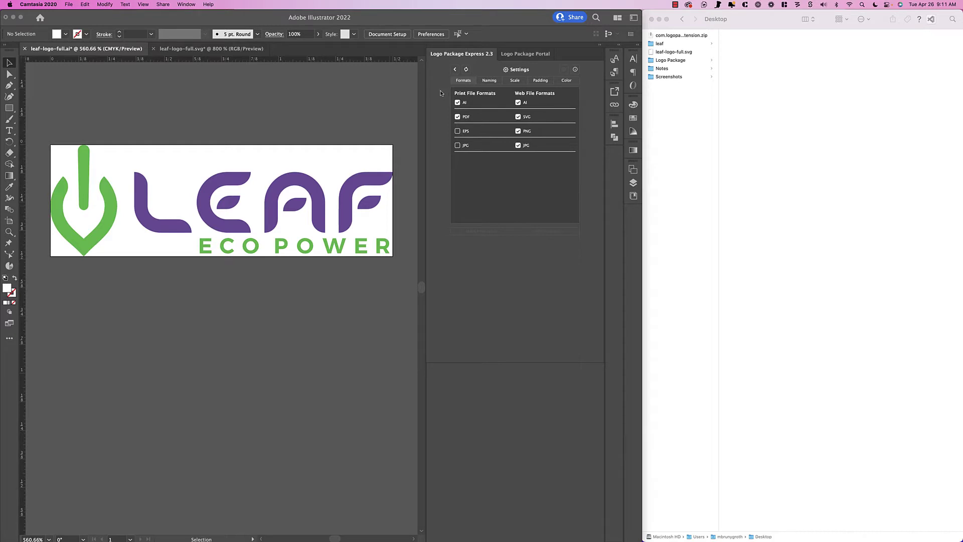
# - Bring the Illustrator window holding the LEAF ECO POWER logo document to the front
pyautogui.click(542, 66)
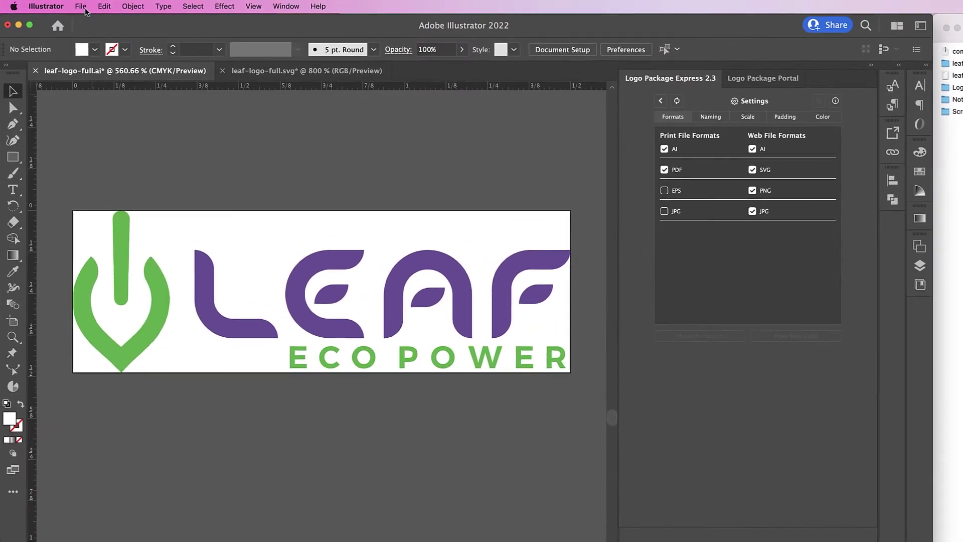
# - Export the logo as leaf-logo-full.svg in SVG format to the Desktop
pyautogui.click(82, 6)
pyautogui.moveTo(97, 230)
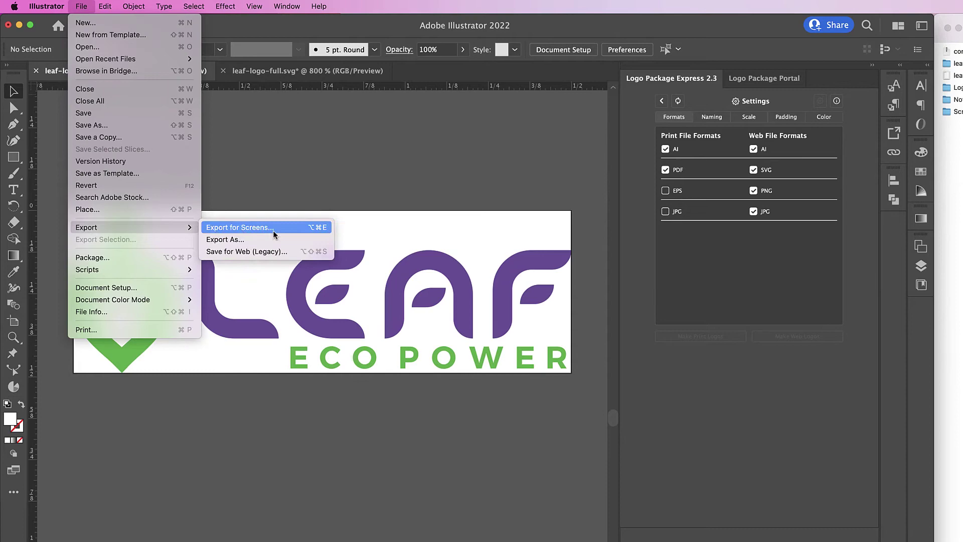
pyautogui.click(240, 245)
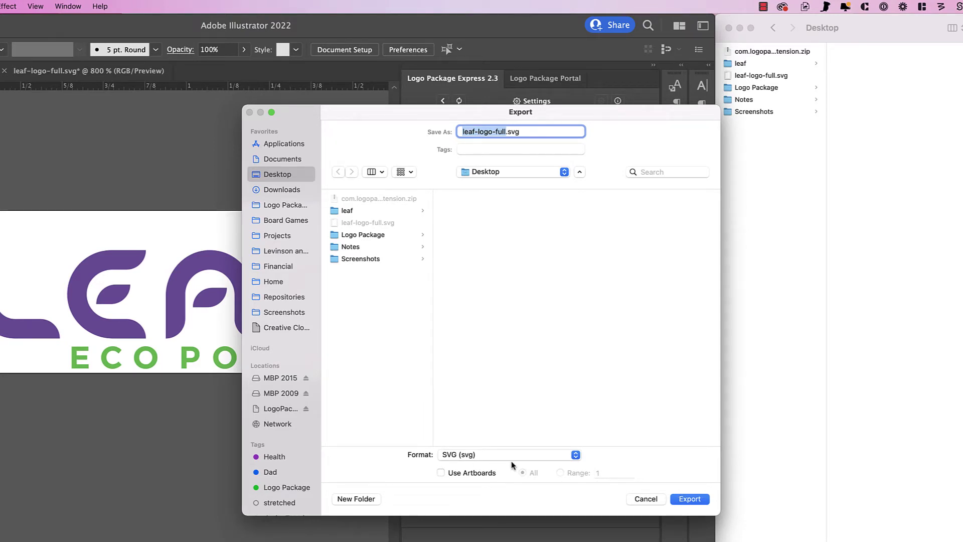
pyautogui.click(687, 500)
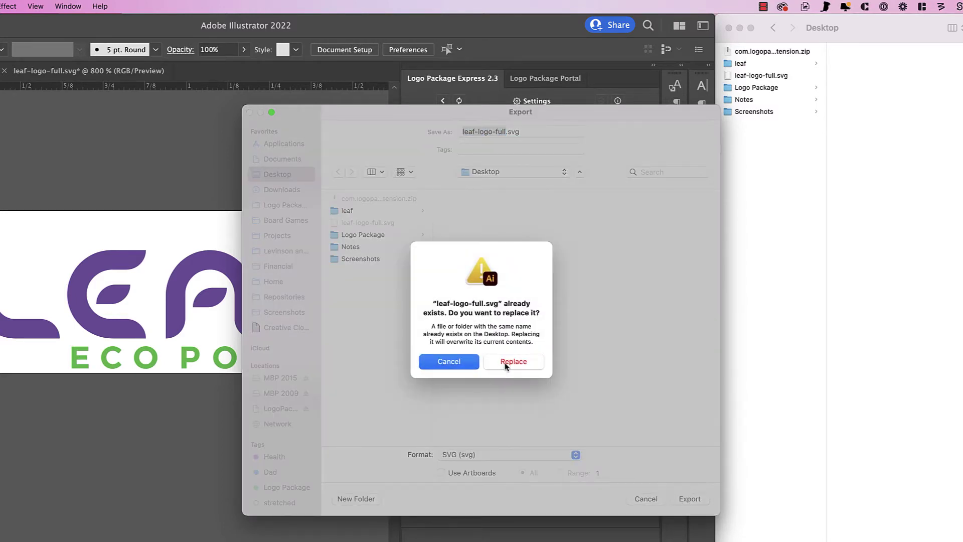
# - Confirm replacing leaf-logo-full.svg, check the SVG Options decimal value of 3, then cancel
pyautogui.click(506, 362)
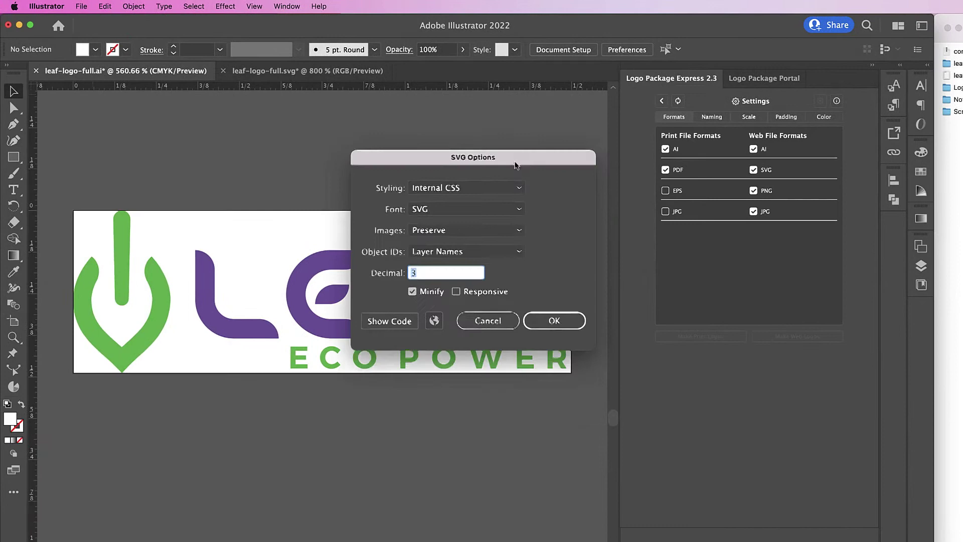
pyautogui.moveTo(515, 165); pyautogui.dragTo(513, 147)
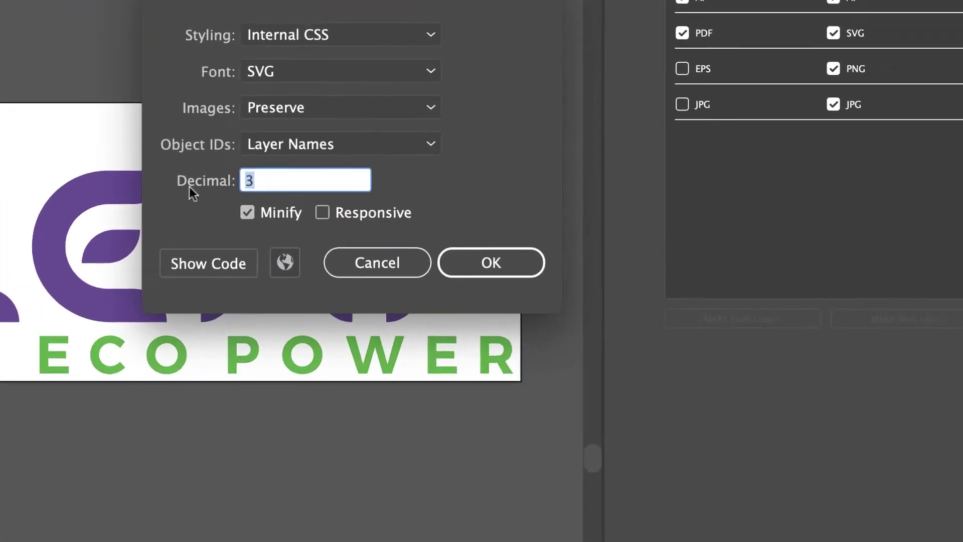
pyautogui.click(432, 256)
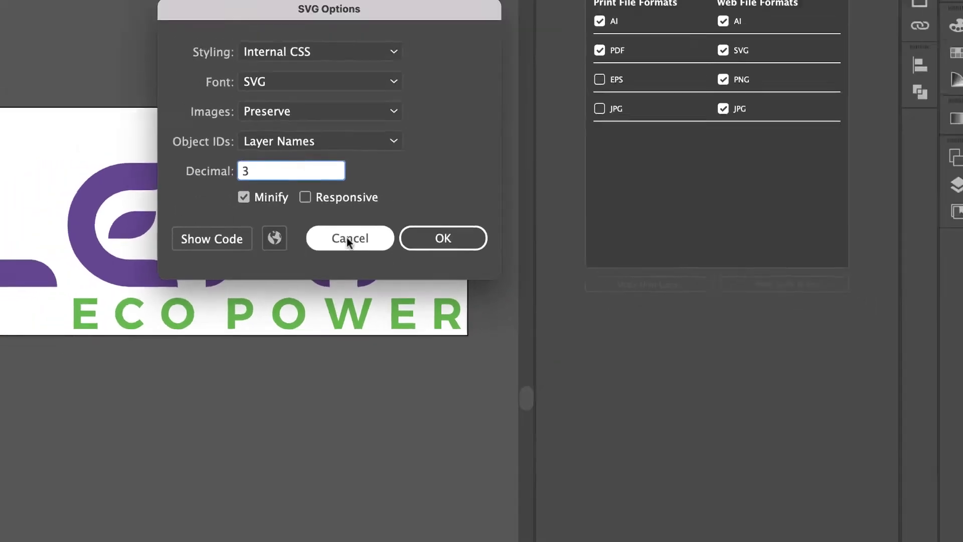
pyautogui.click(355, 259)
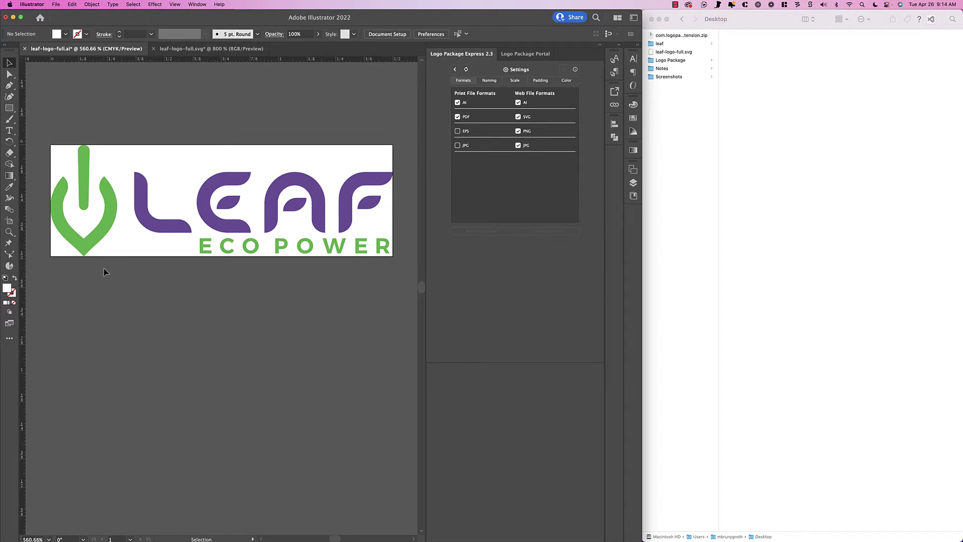
# - Show leaf-logo-full.svg fitted to the window in Outline view, revealing stray slanted paths across the L
pyautogui.click(219, 48)
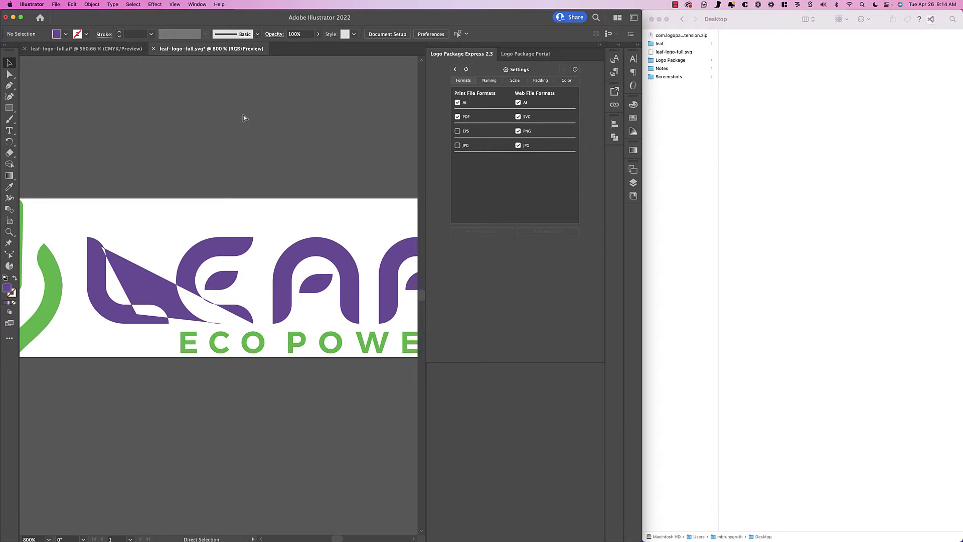
pyautogui.press('super+0')
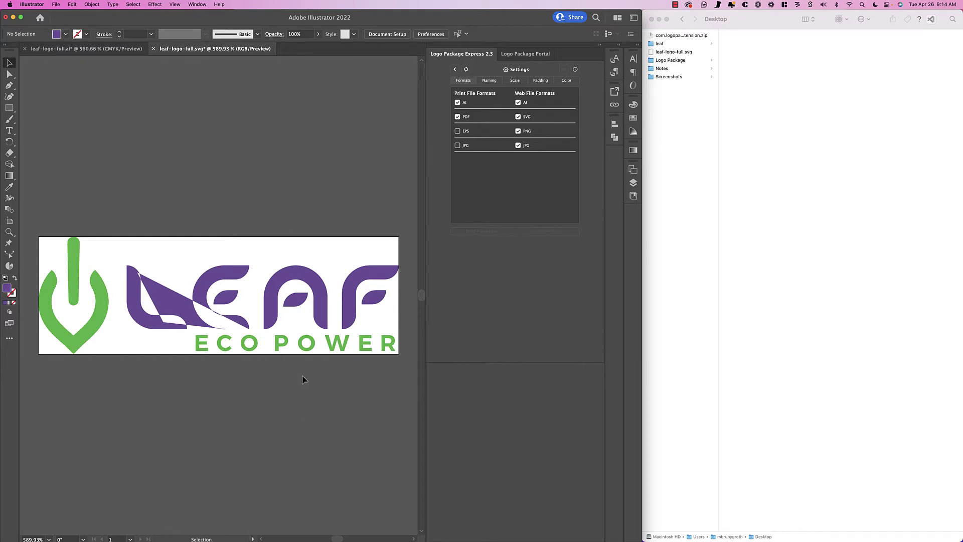
pyautogui.scroll(1, 371, 221)
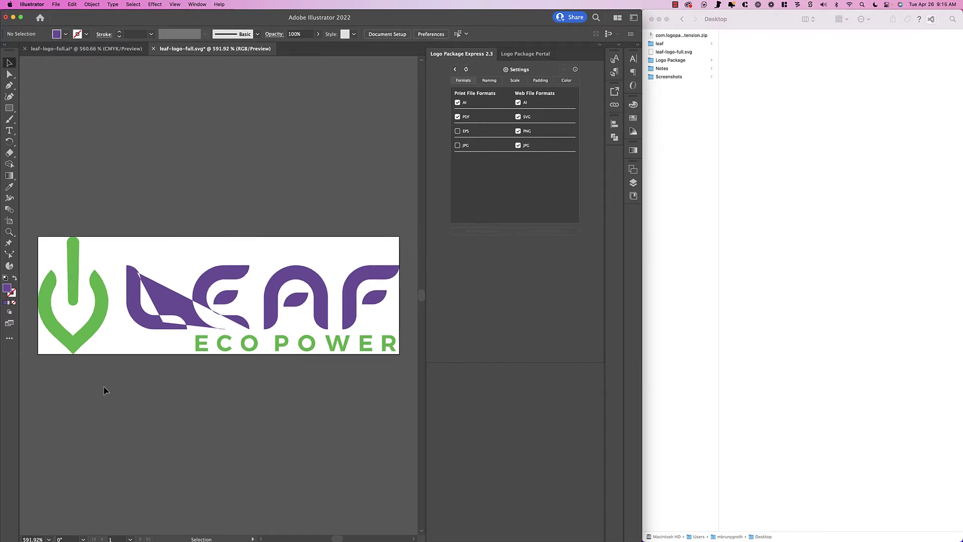
pyautogui.click(633, 182)
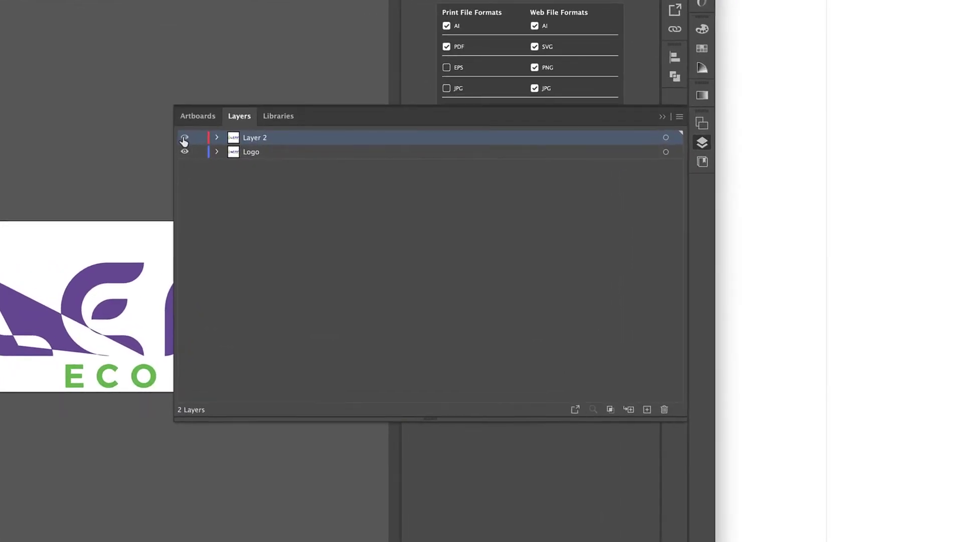
pyautogui.click(654, 123)
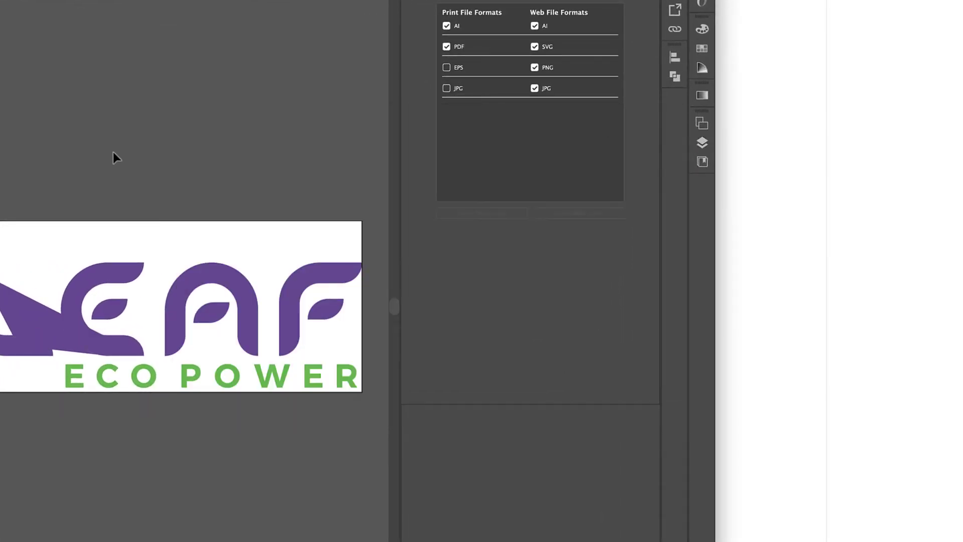
pyautogui.press('super+y')
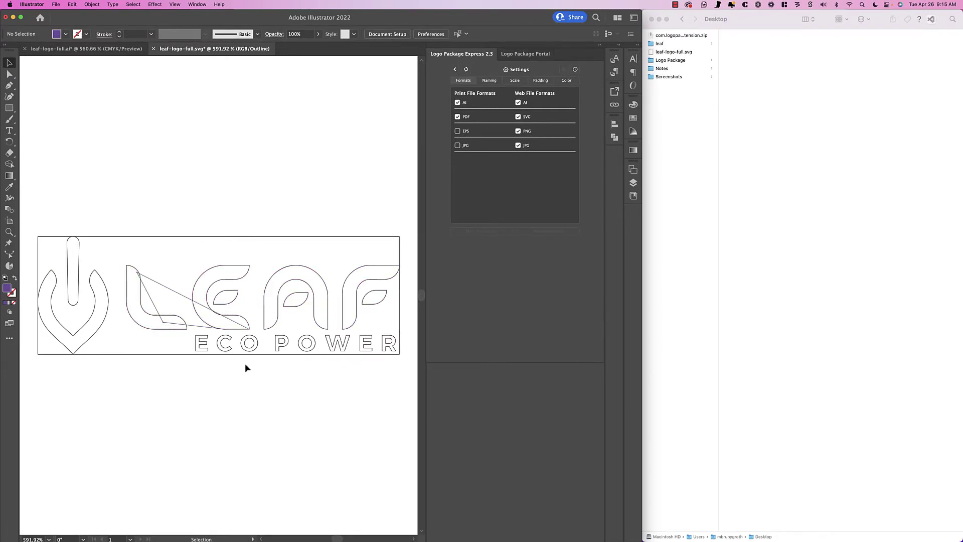
pyautogui.scroll(5, 281, 345)
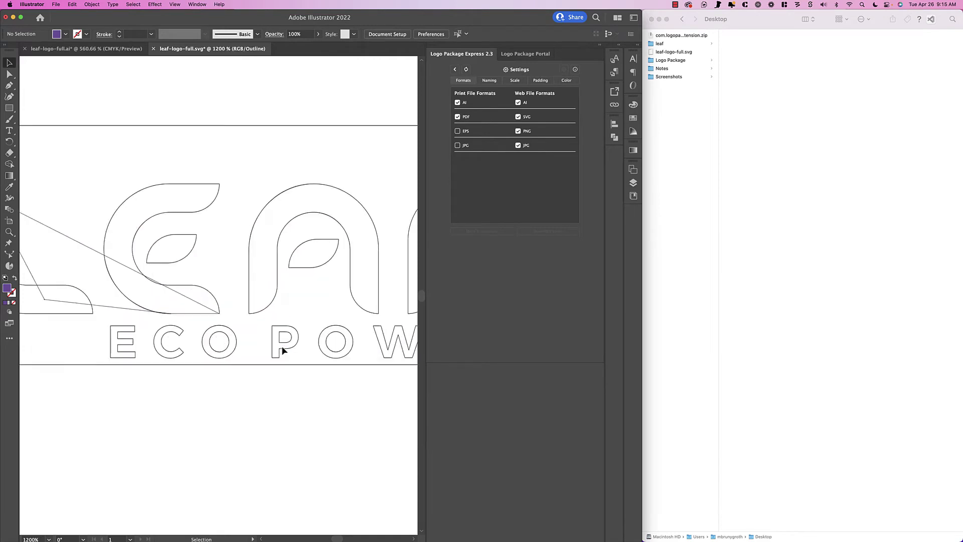
pyautogui.scroll(15, 282, 345)
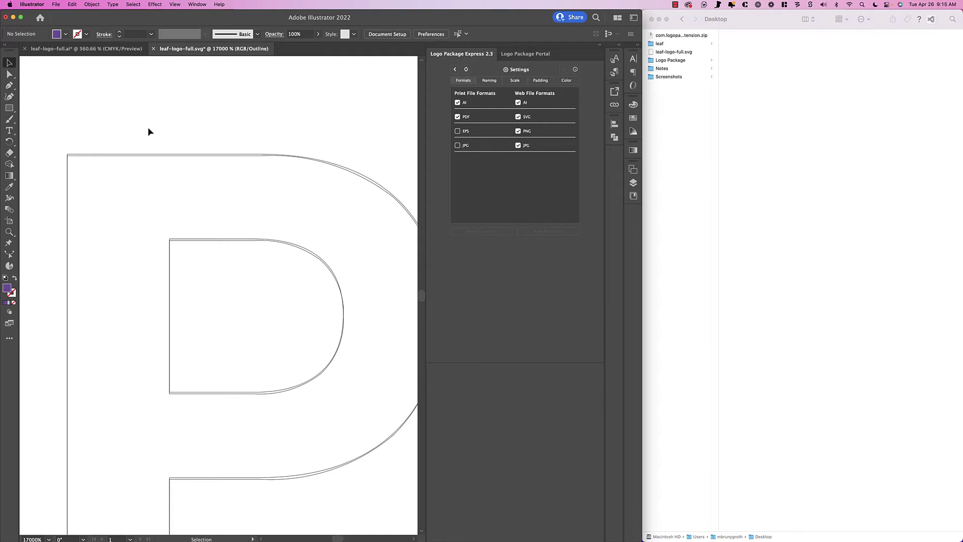
pyautogui.hscroll(5, 149, 129)
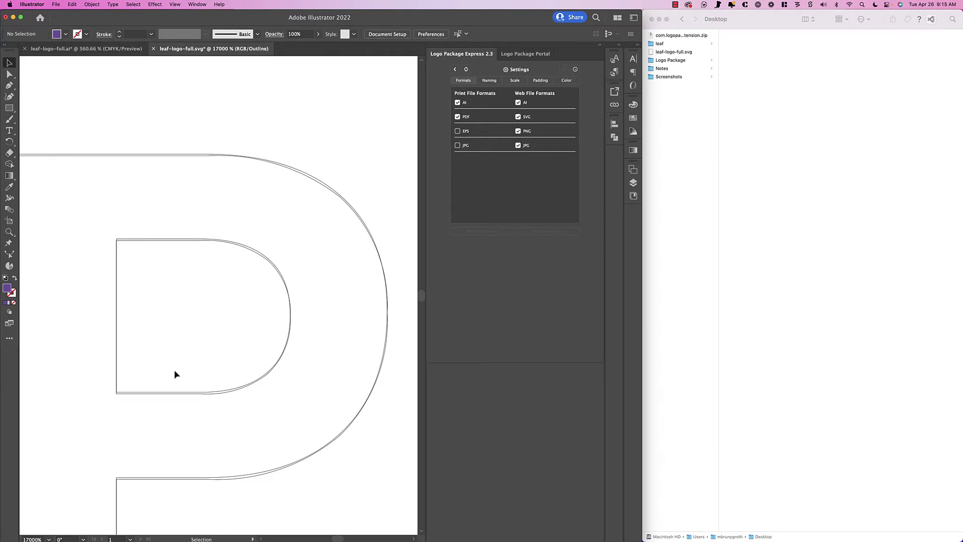
pyautogui.scroll(-5, 185, 360)
pyautogui.hscroll(10, 185, 360)
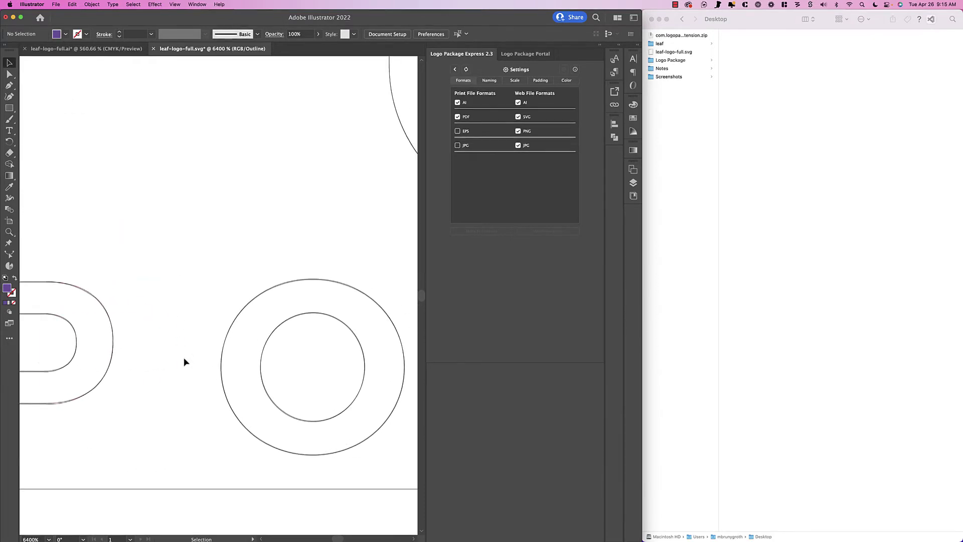
pyautogui.scroll(4, 337, 344)
pyautogui.scroll(-4, 301, 340)
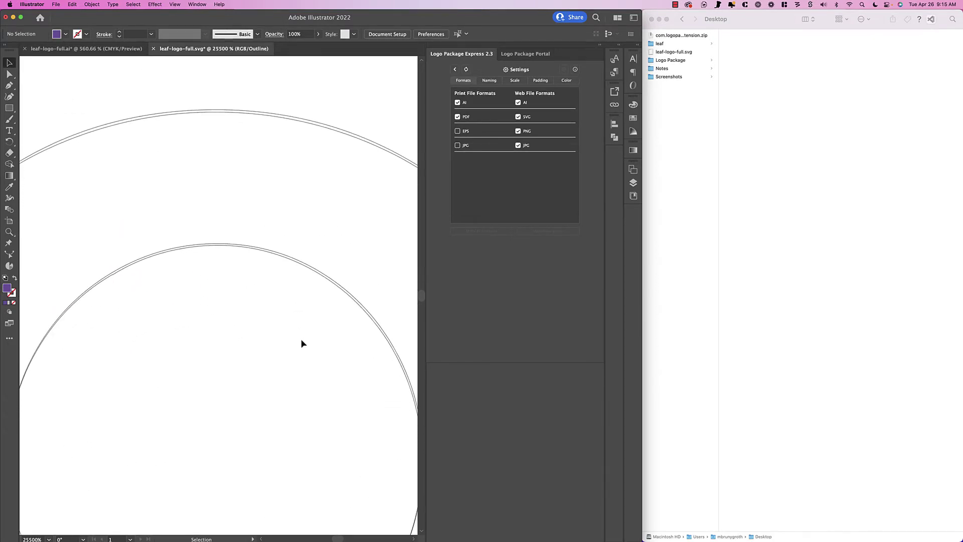
pyautogui.hscroll(15, 301, 340)
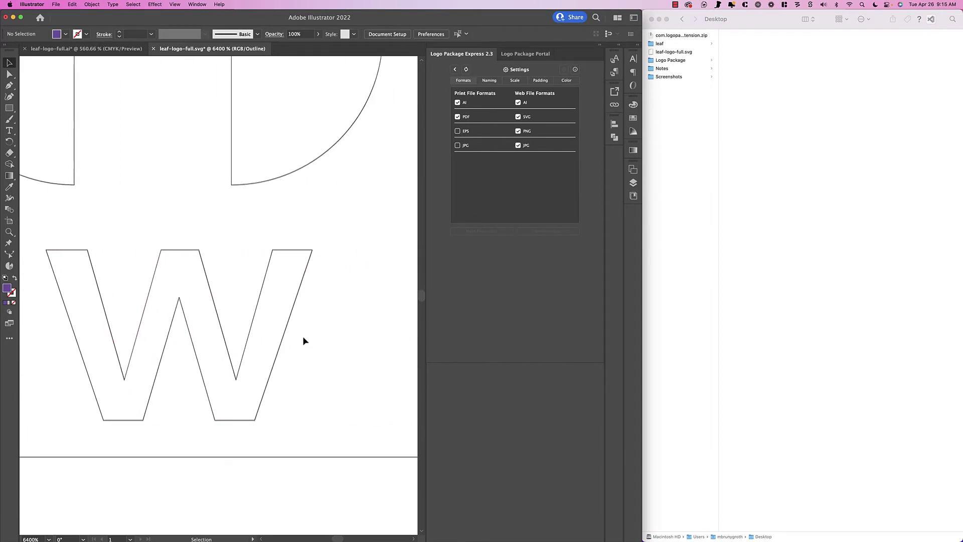
pyautogui.scroll(-3, 304, 341)
pyautogui.scroll(-2, 305, 341)
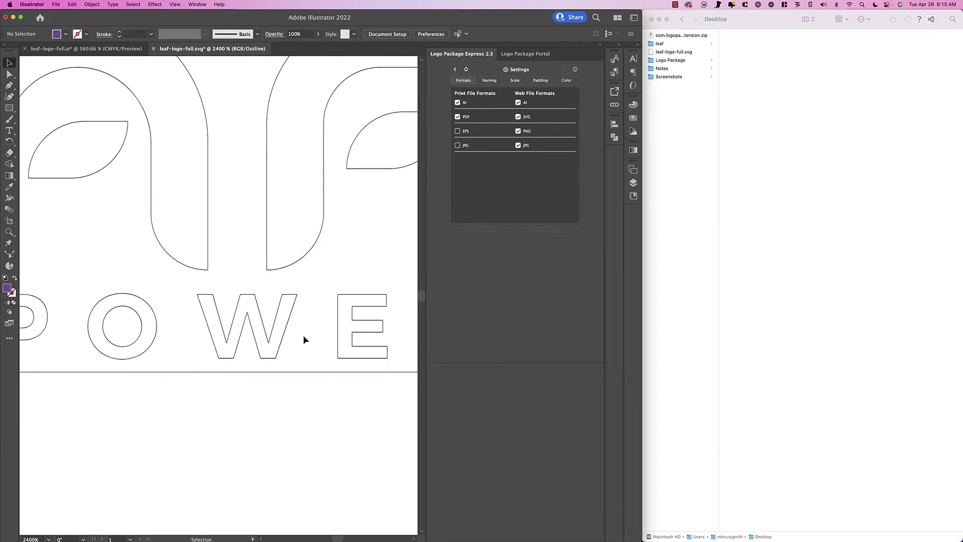
pyautogui.scroll(-4, 303, 336)
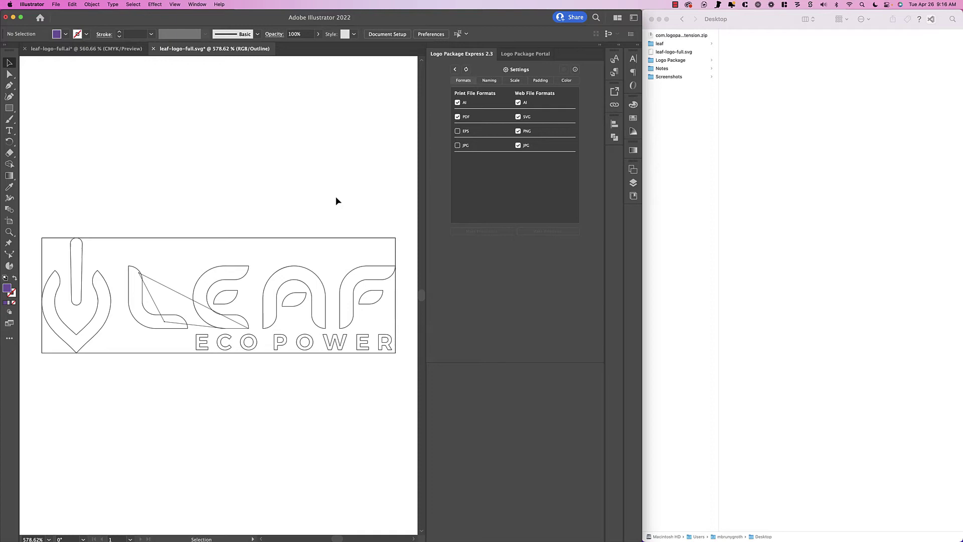
# - Return leaf-logo-full.svg to full-colour Preview, hide Layer 2, and zoom in on the logo
pyautogui.press('super+y')
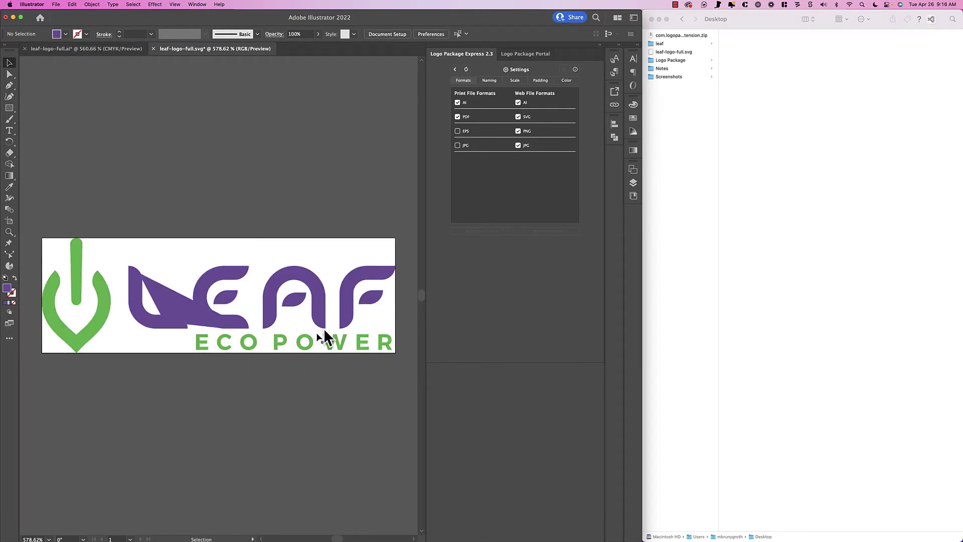
pyautogui.click(633, 169)
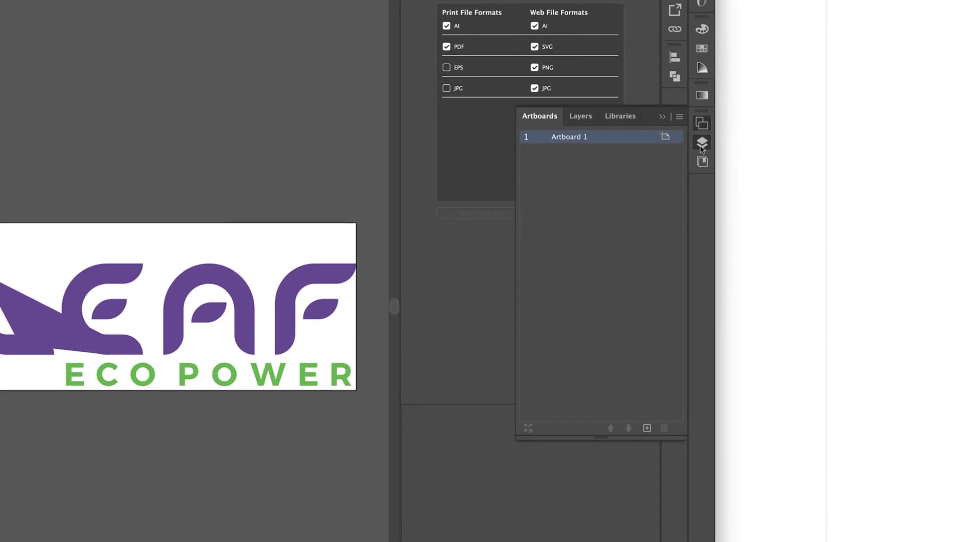
pyautogui.click(633, 183)
pyautogui.click(185, 137)
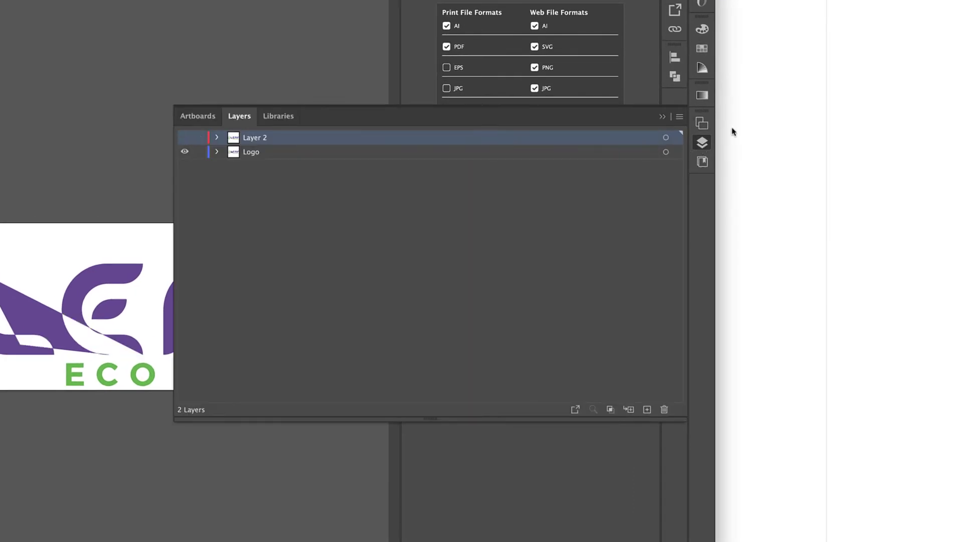
pyautogui.click(663, 117)
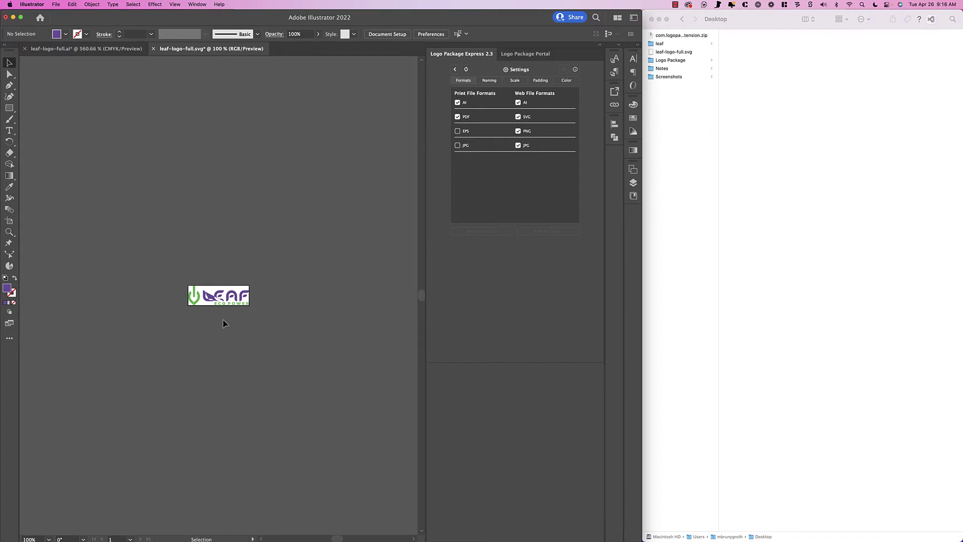
pyautogui.scroll(4, 215, 312)
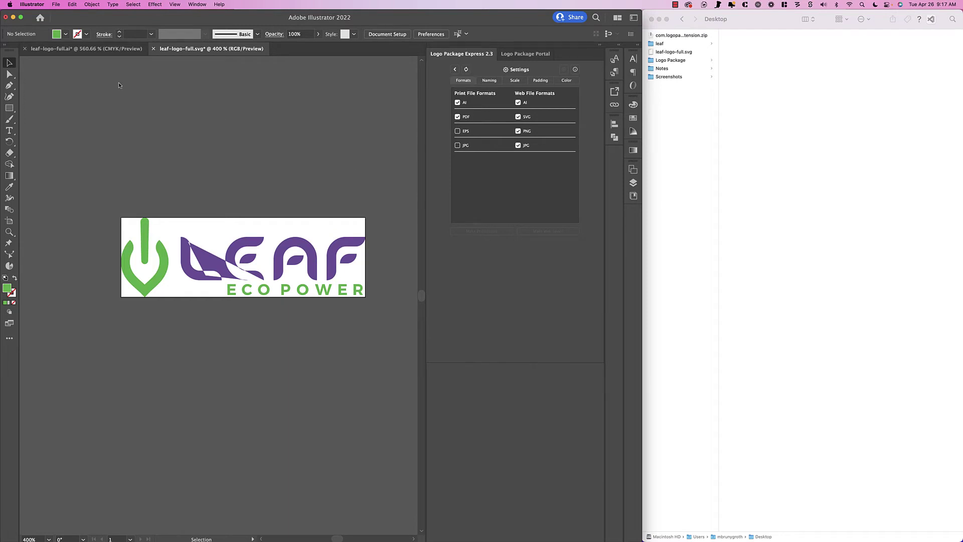
# - From leaf-logo-full.ai, start an SVG export over leaf-logo-full.svg, then cancel at SVG Options
pyautogui.click(106, 48)
pyautogui.click(56, 4)
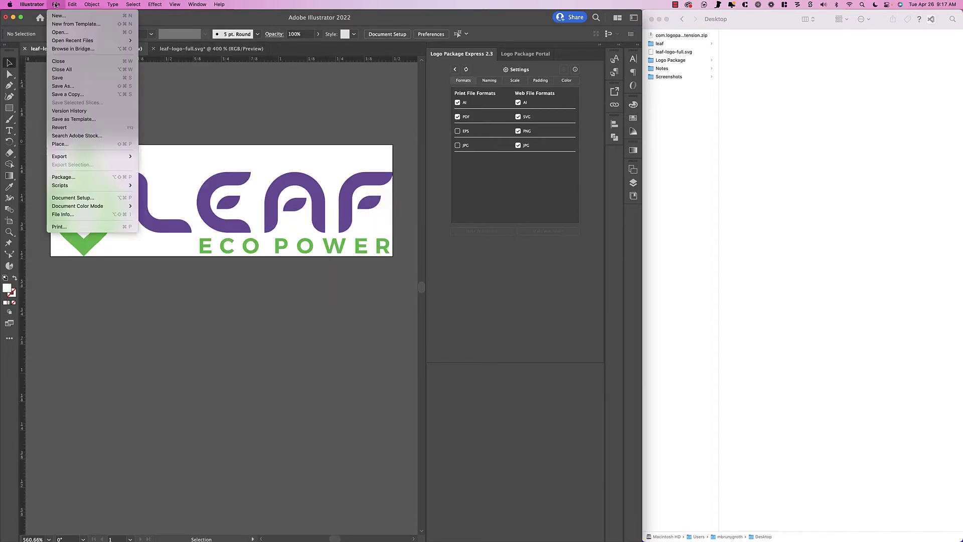
pyautogui.moveTo(77, 155)
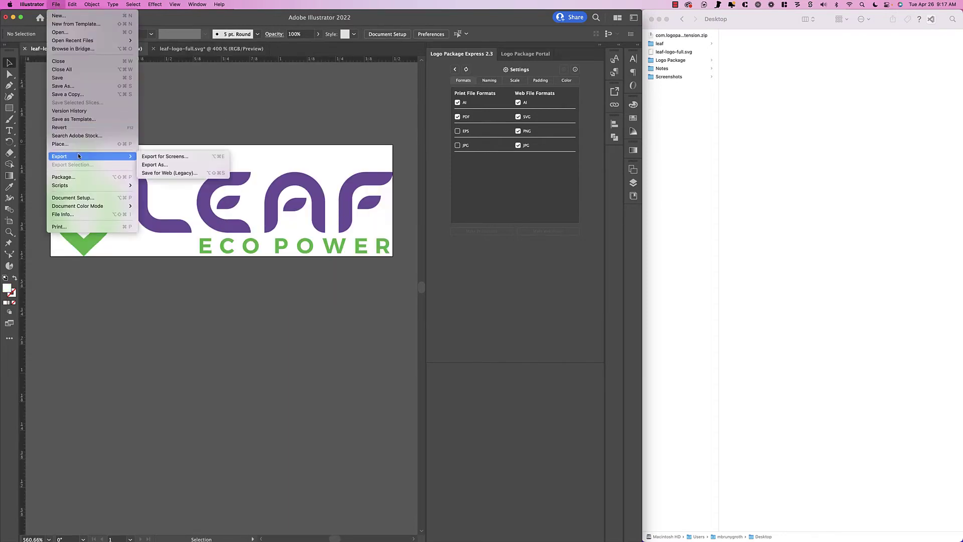
pyautogui.click(171, 166)
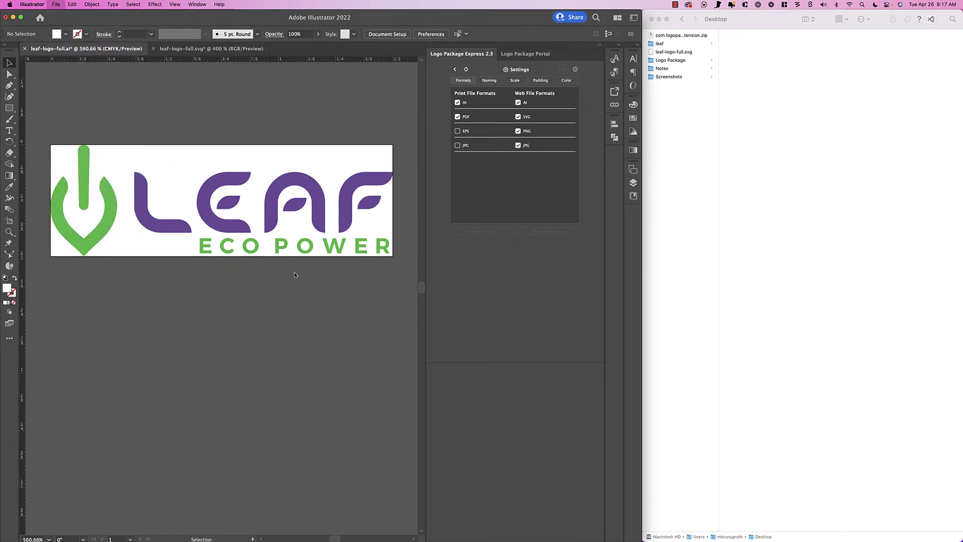
pyautogui.click(625, 343)
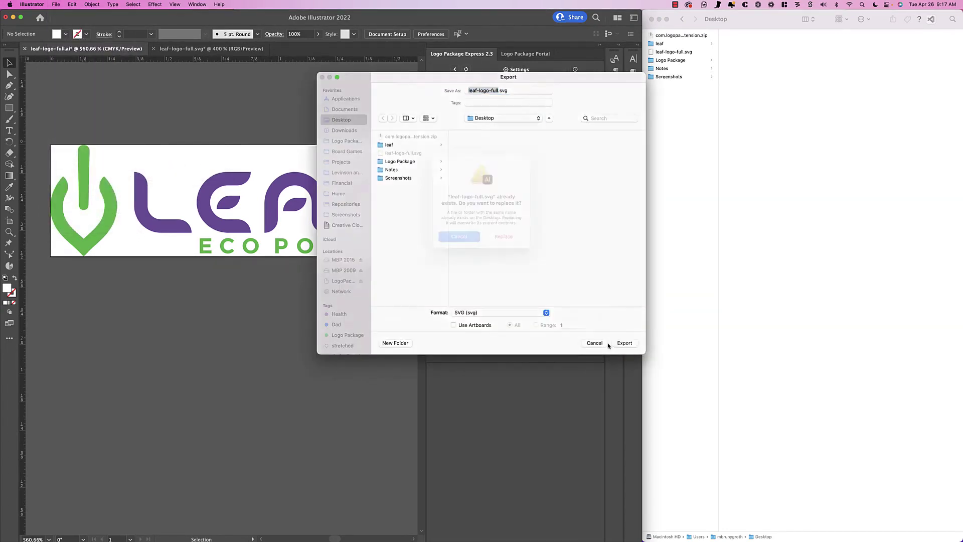
pyautogui.click(501, 249)
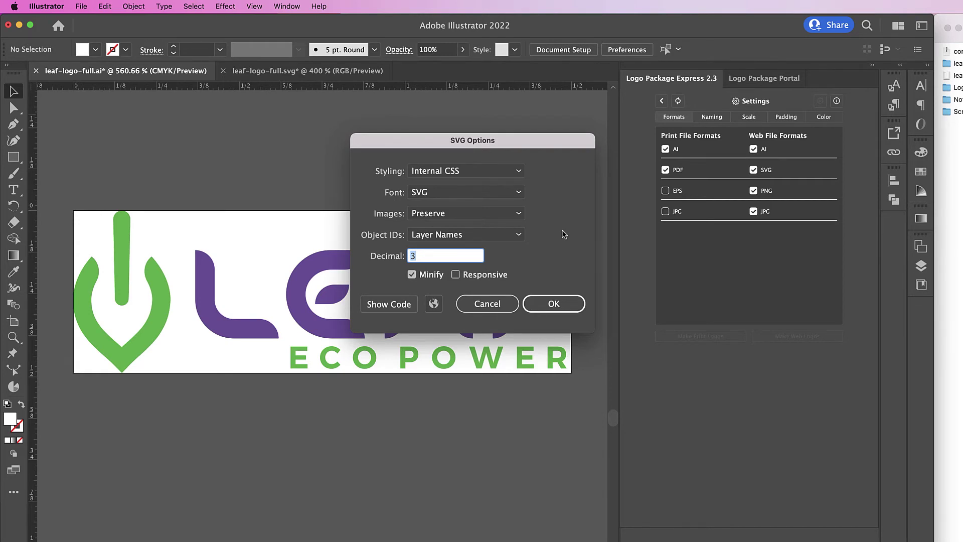
pyautogui.click(486, 306)
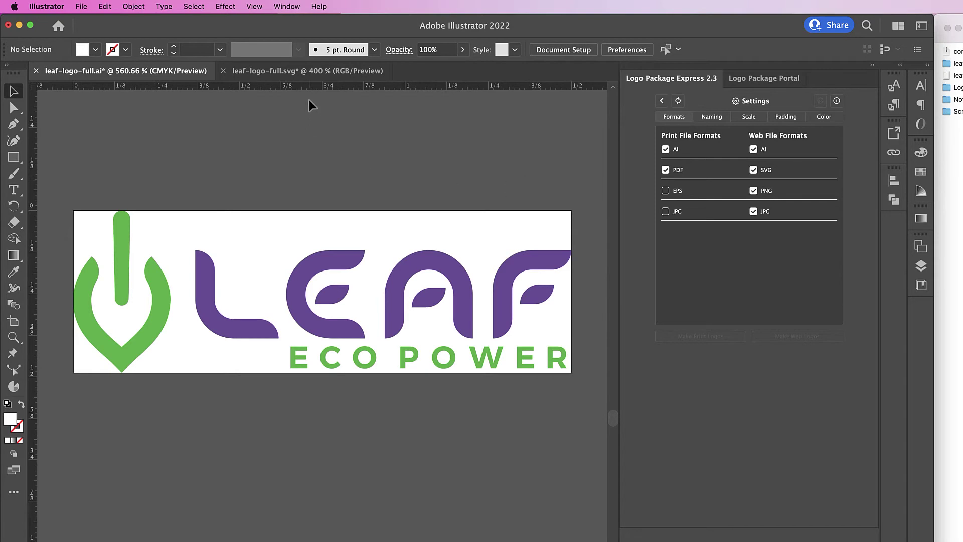
# - Compare with the SVG, then enlarge the leaf-logo-full.ai artboard to about 1.6 × 0.55 in
pyautogui.click(302, 74)
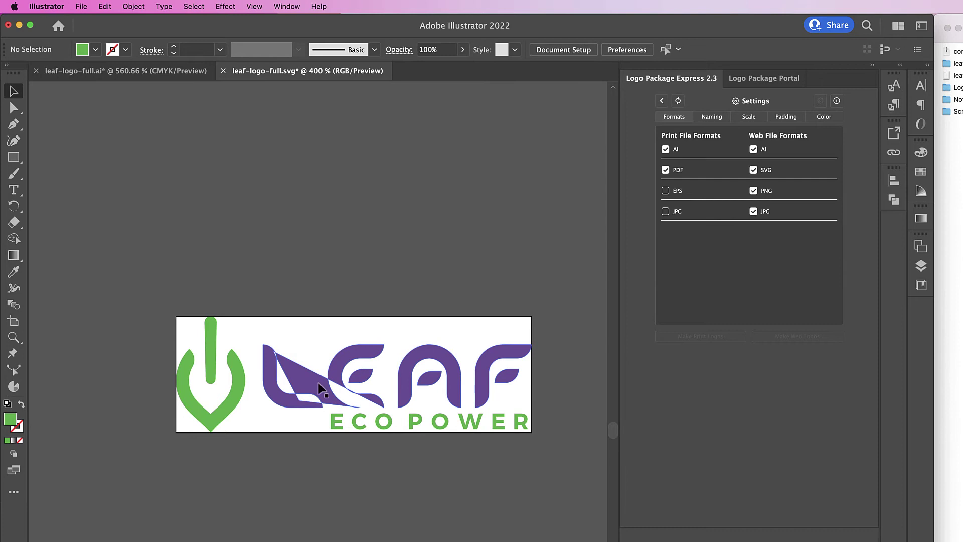
pyautogui.click(168, 76)
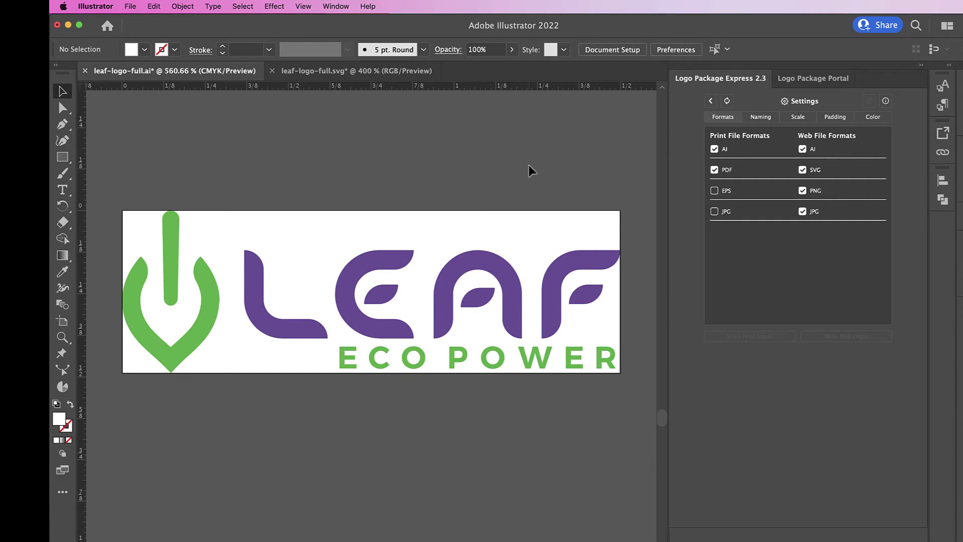
pyautogui.scroll(-1, 532, 171)
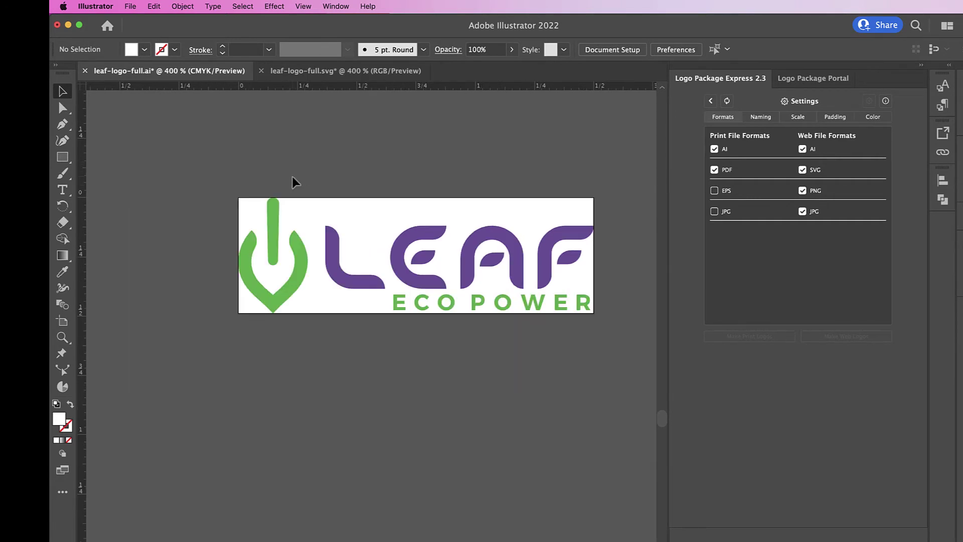
pyautogui.hotkey('shift', 'o')
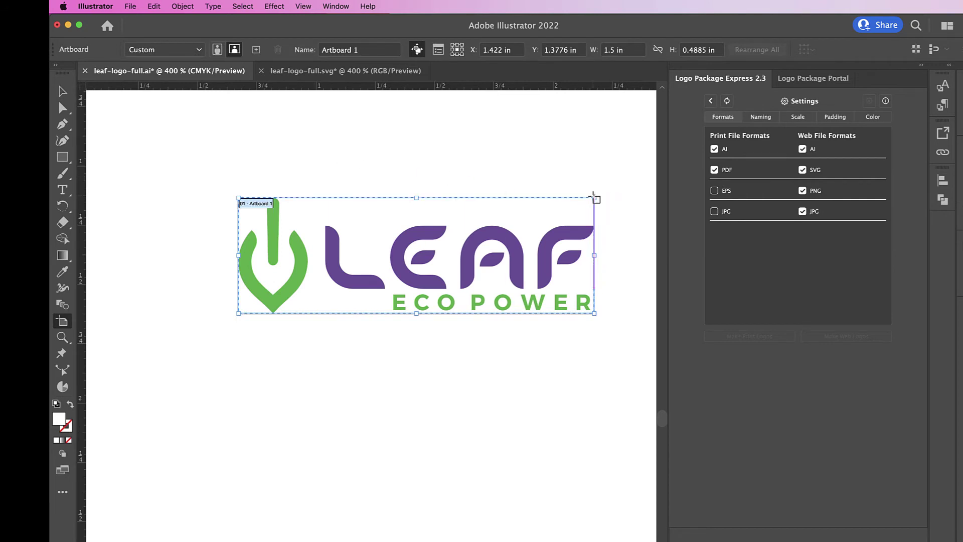
pyautogui.moveTo(595, 198); pyautogui.dragTo(619, 184)
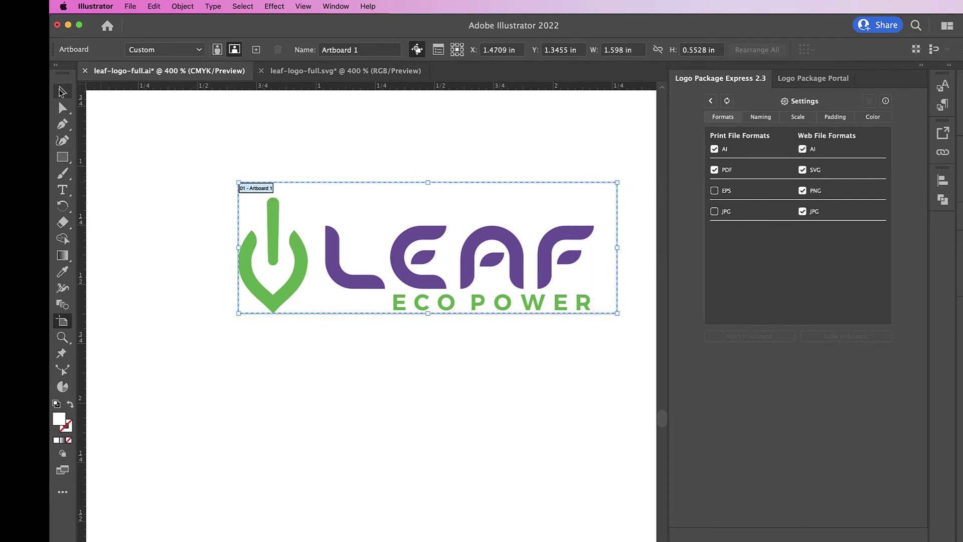
pyautogui.press('Escape')
# - Scale the whole logo up to about 1.54 × 0.5 in to fill the artboard
pyautogui.moveTo(307, 235); pyautogui.dragTo(613, 314)
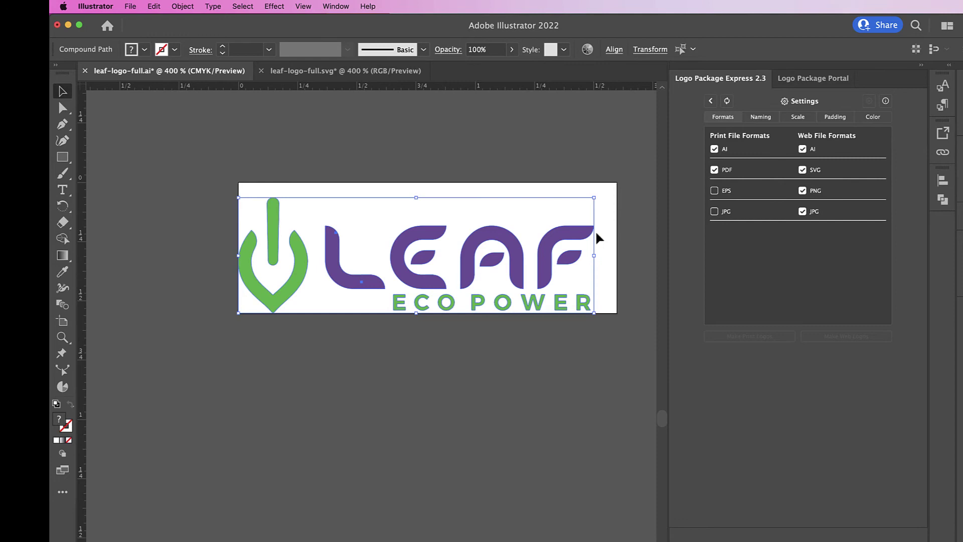
pyautogui.moveTo(595, 200); pyautogui.dragTo(605, 194)
pyautogui.click(602, 134)
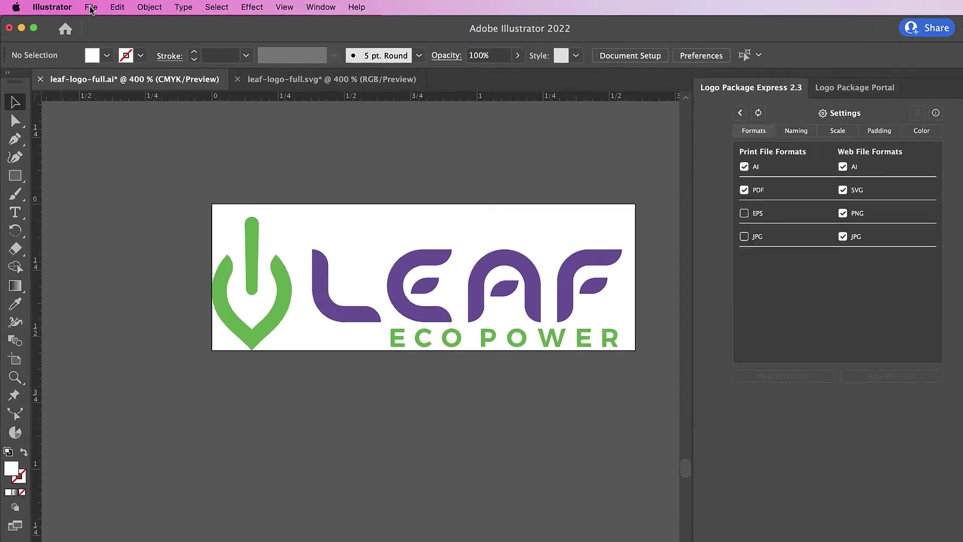
# - Re-export over leaf-logo-full.svg with the SVG settings accepted, then preview it in Quick Look
pyautogui.click(130, 6)
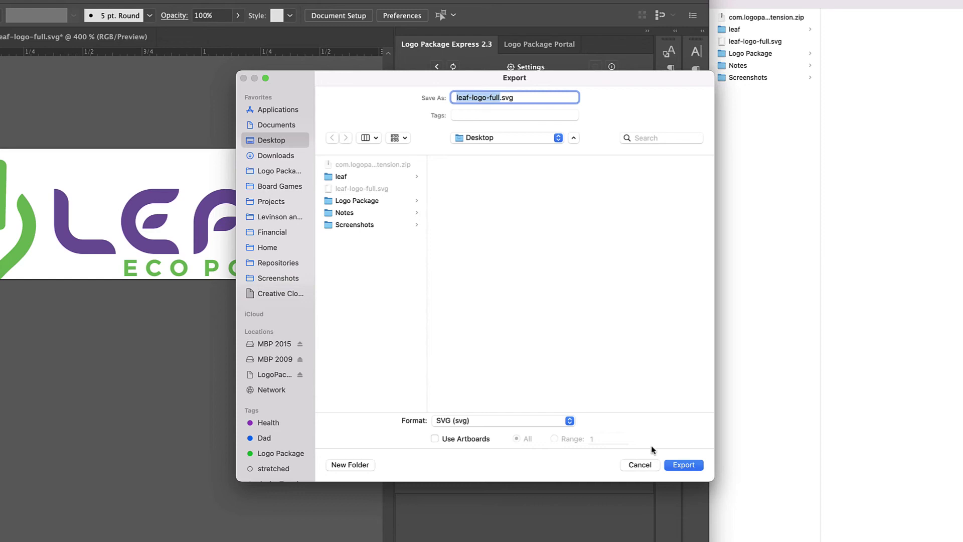
pyautogui.click(684, 467)
pyautogui.click(685, 465)
pyautogui.click(519, 330)
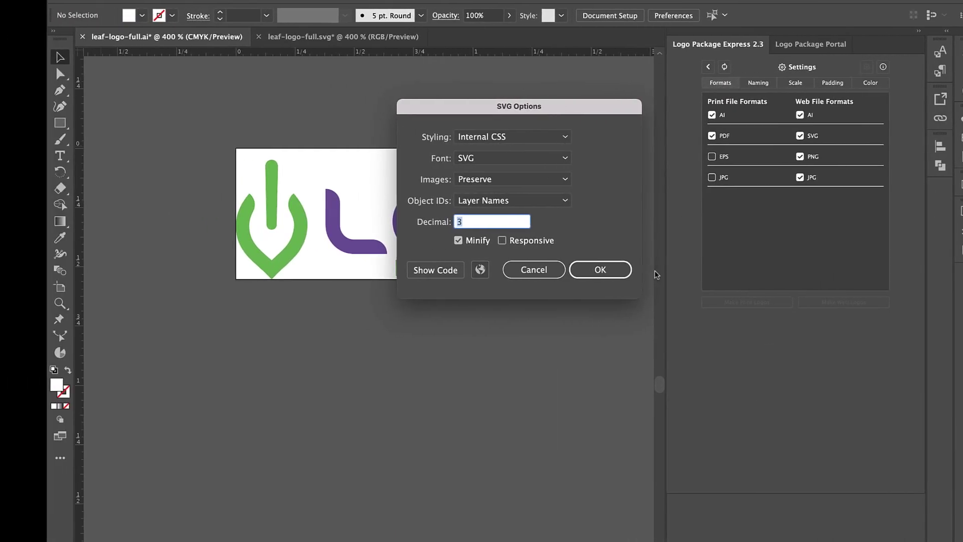
pyautogui.click(609, 270)
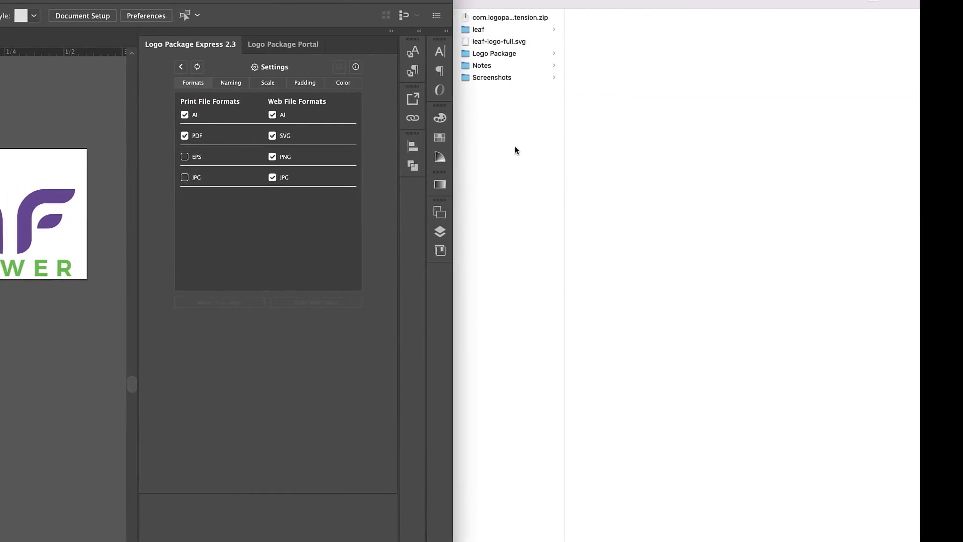
pyautogui.click(499, 41)
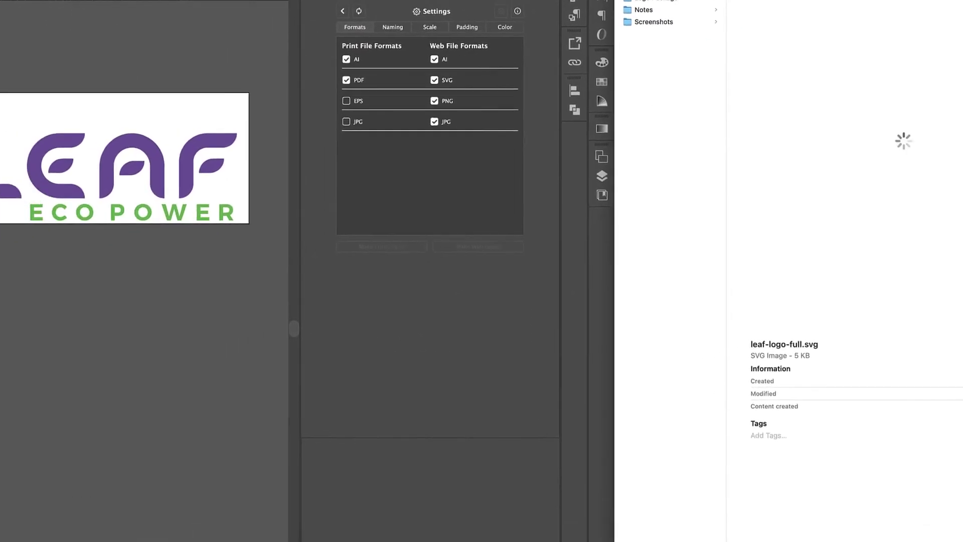
pyautogui.press('space')
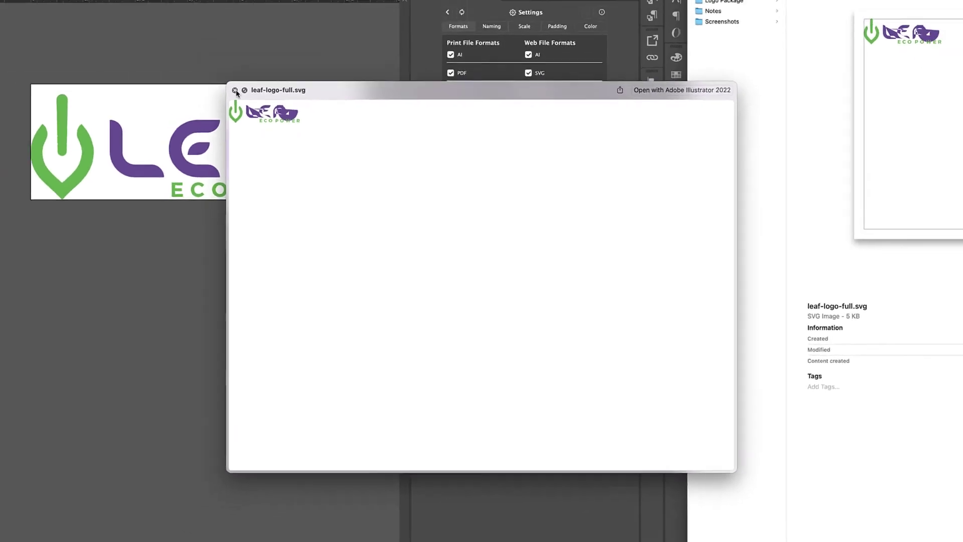
# - Close the Quick Look preview and deselect the logo once it spans the artboard's full width
pyautogui.click(235, 90)
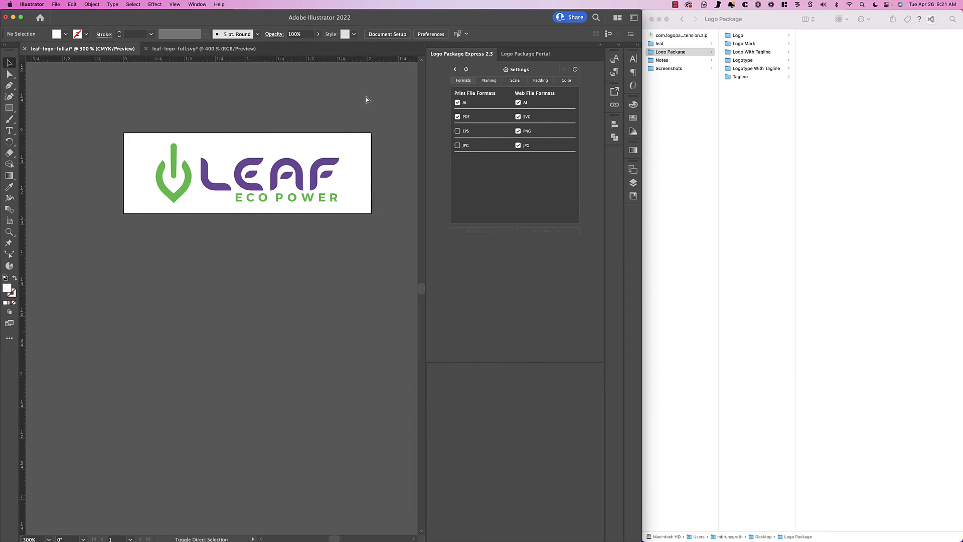
pyautogui.click(365, 99)
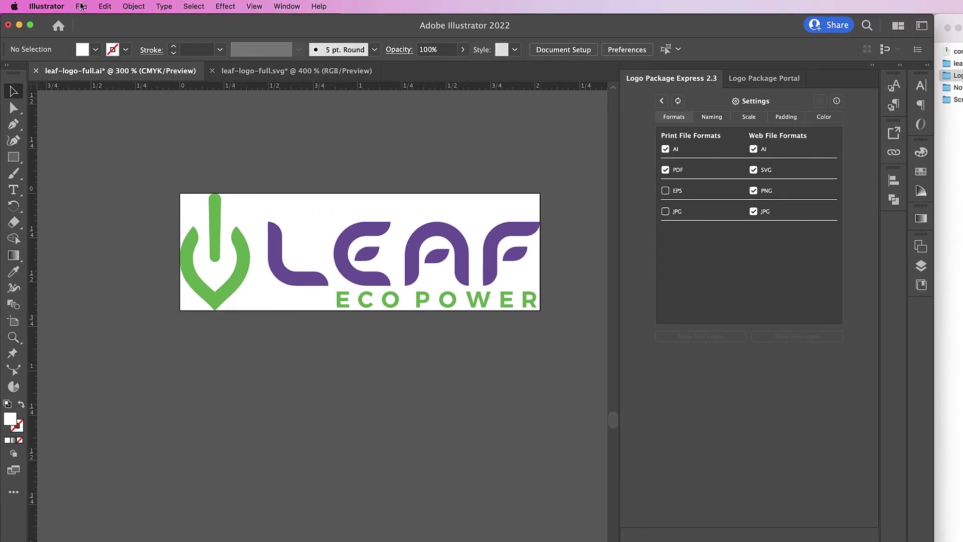
# - Export leaf-logo-full.svg again, replacing the existing file and accepting the SVG settings
pyautogui.click(55, 4)
pyautogui.moveTo(166, 228)
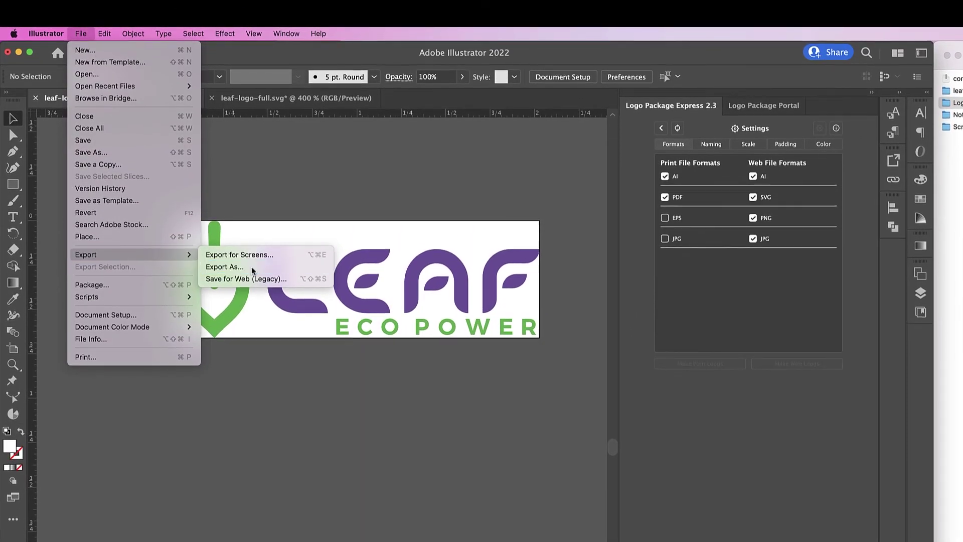
pyautogui.click(252, 268)
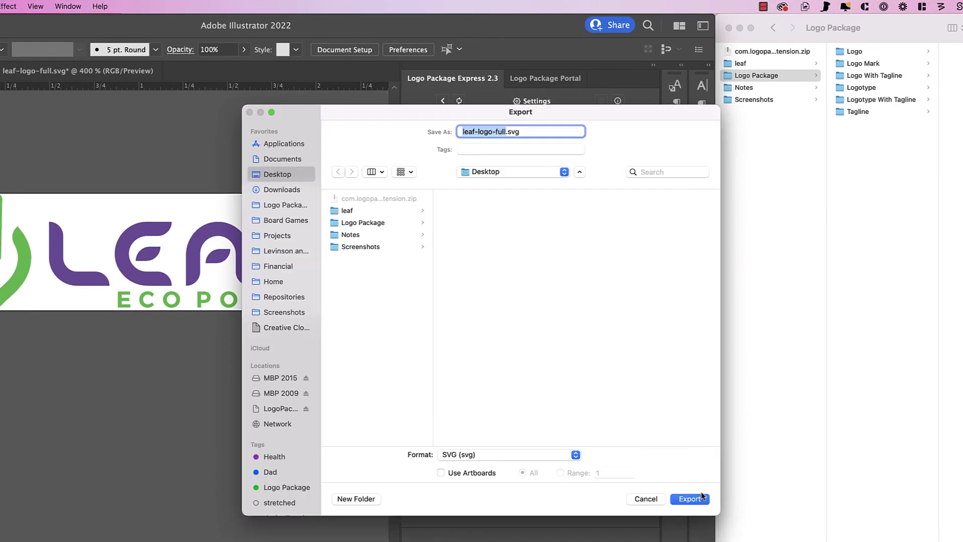
pyautogui.click(692, 500)
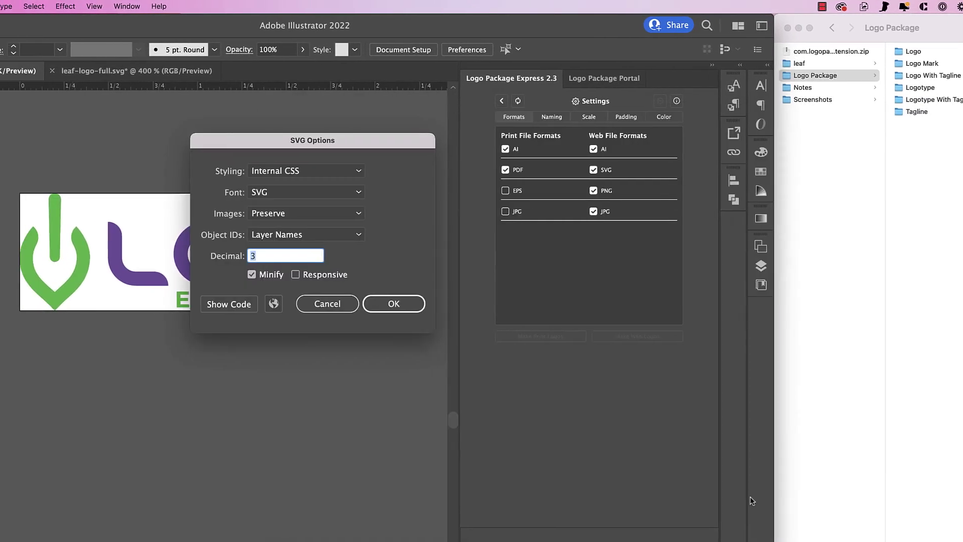
pyautogui.click(389, 303)
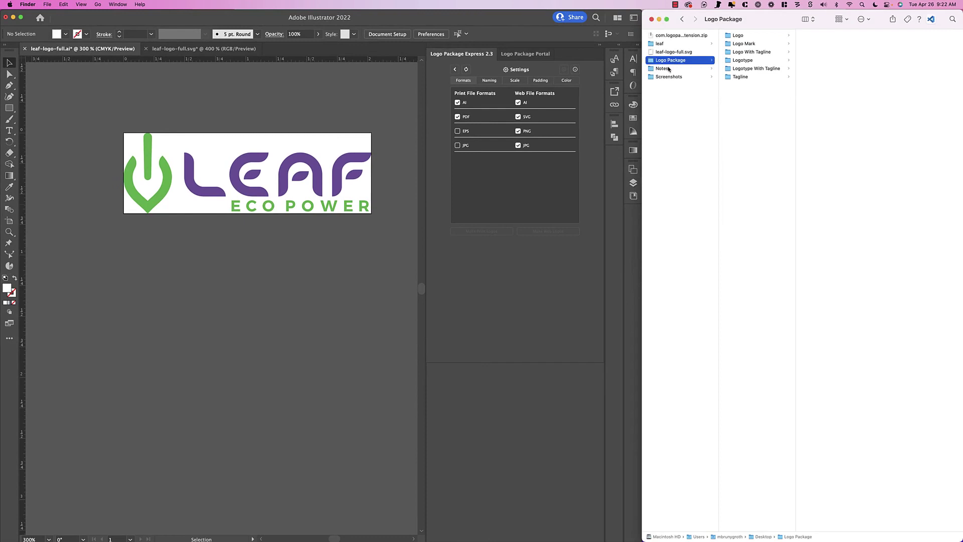
# - Preview the new leaf-logo-full.svg in Quick Look, then close it and return to Illustrator
pyautogui.click(682, 53)
pyautogui.press('space')
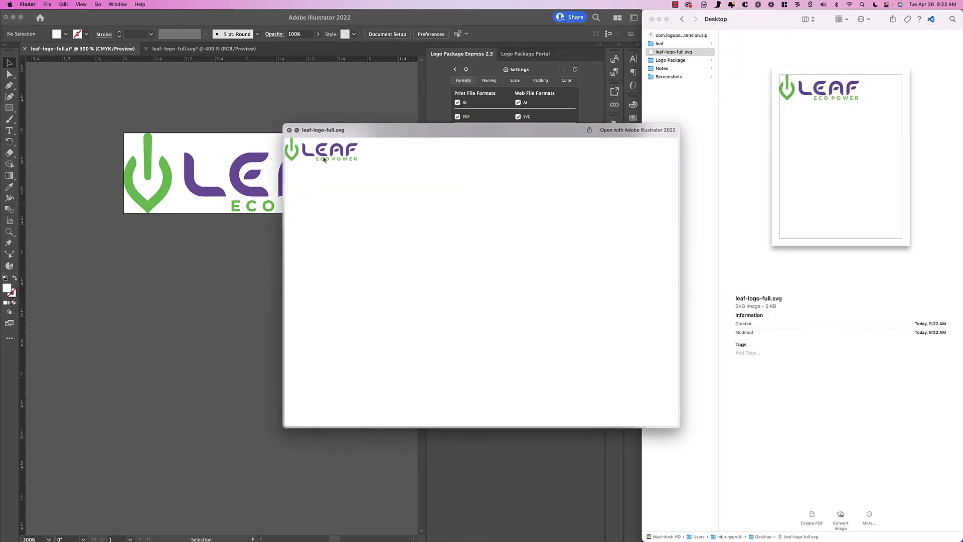
pyautogui.click(289, 130)
pyautogui.click(325, 103)
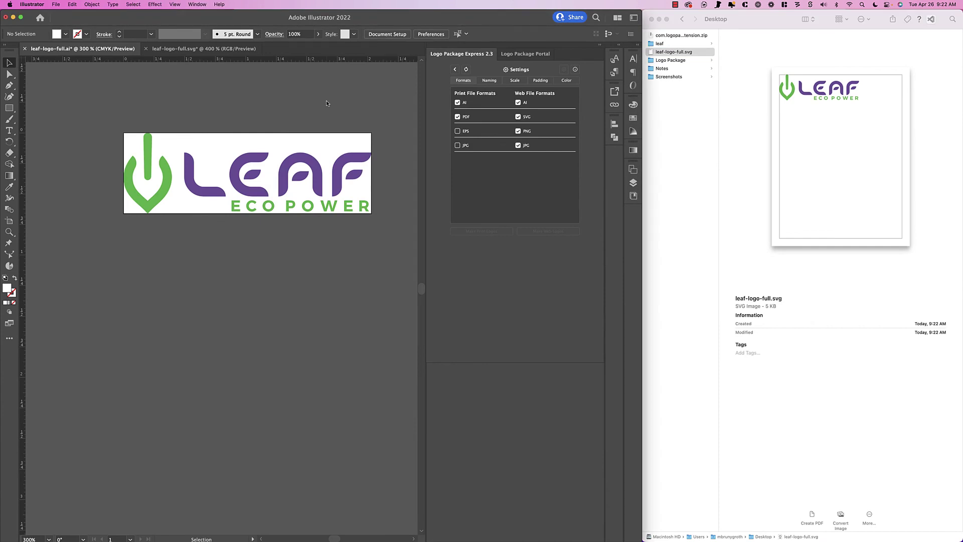